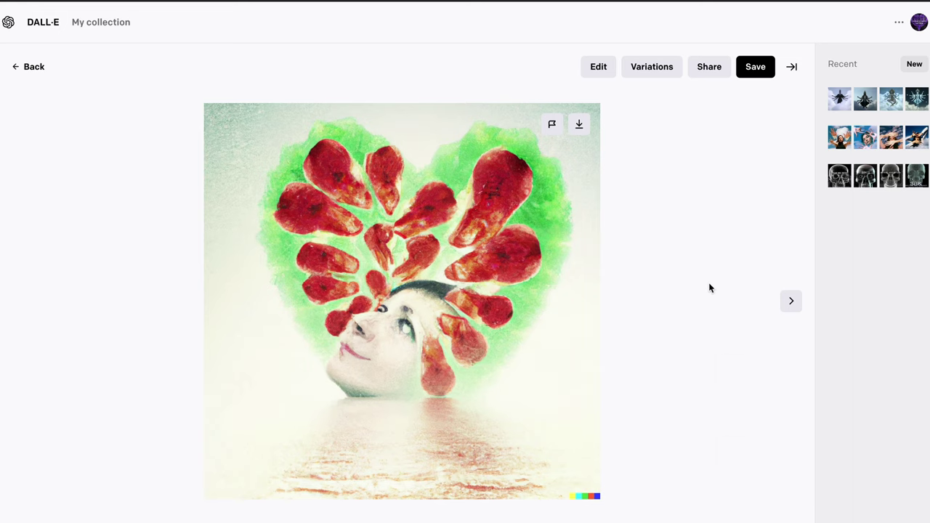
Save the heart-shaped watermelon face image to the collection and download it
click(753, 69)
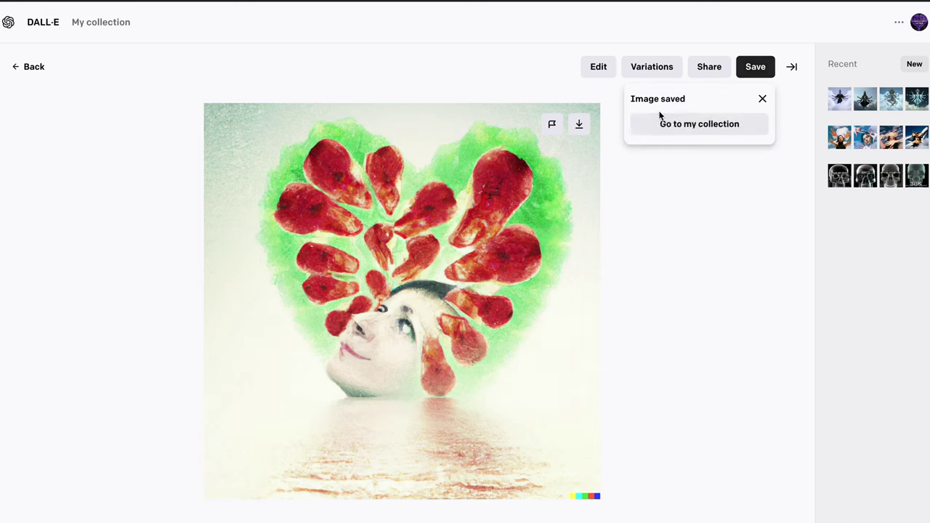
click(579, 125)
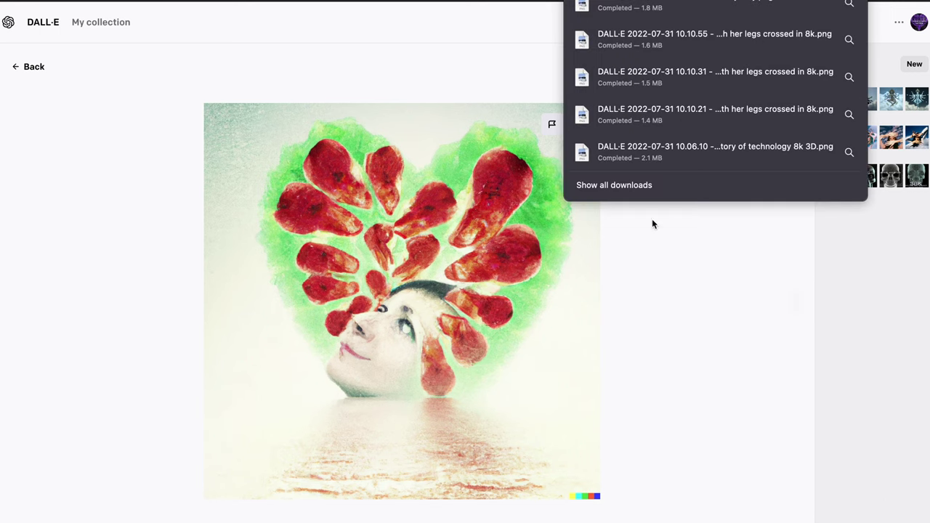
click(696, 277)
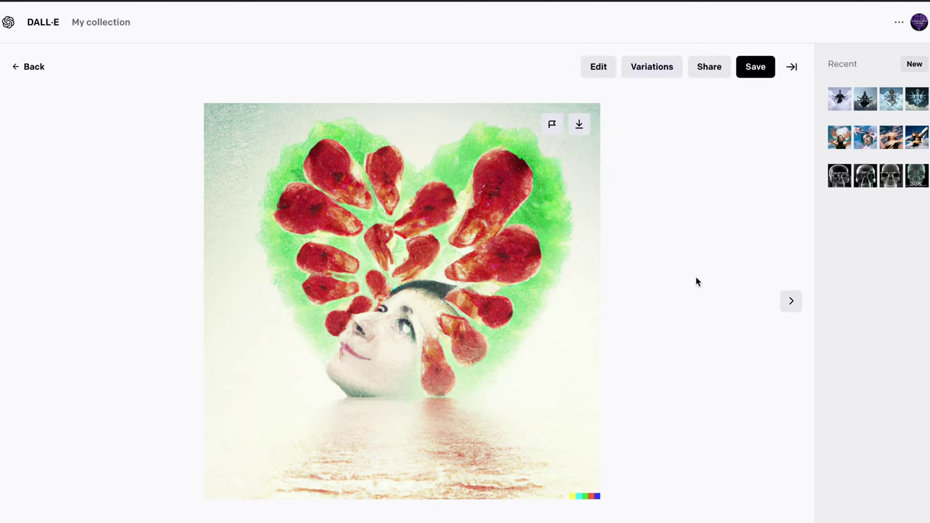
Browse through the next three images in the set
click(792, 305)
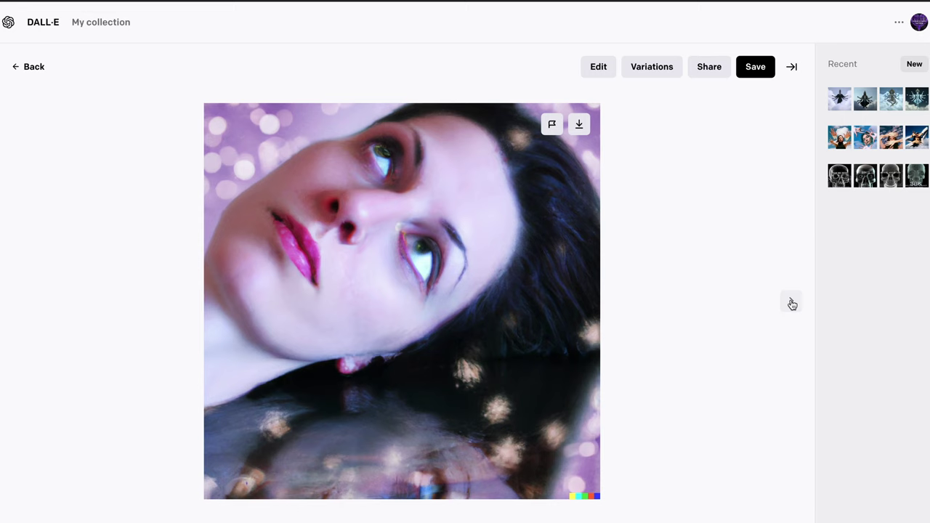
click(793, 305)
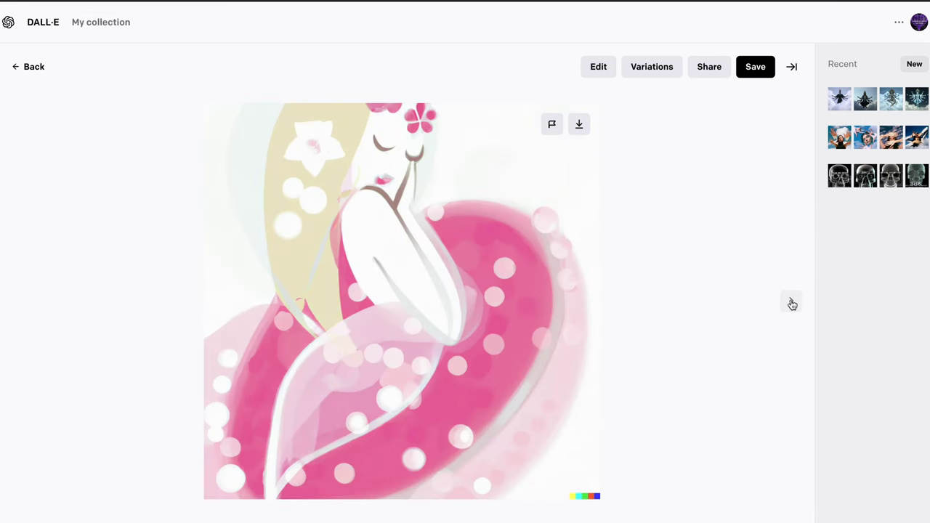
click(792, 305)
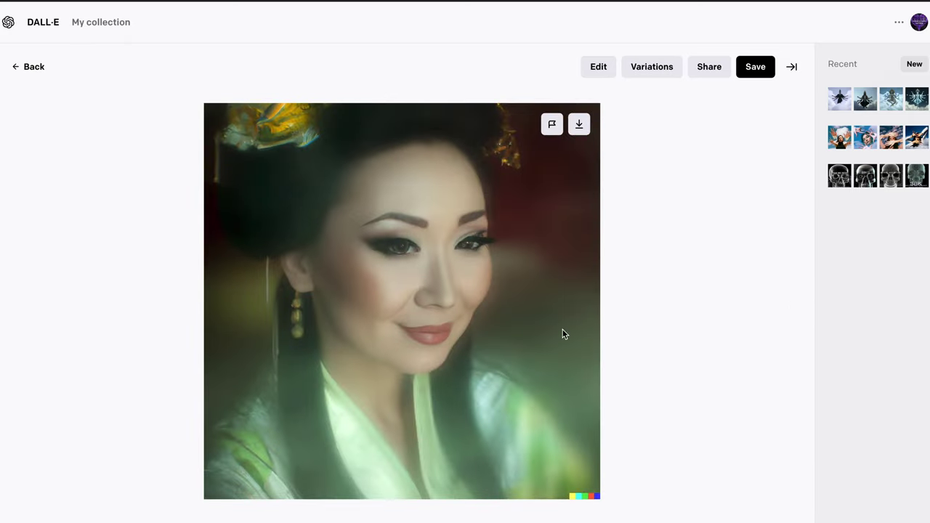
Generate images from the prompt "a picture of a couple walking away from another on fire with their hands almost touching in 2d illustration"
click(42, 26)
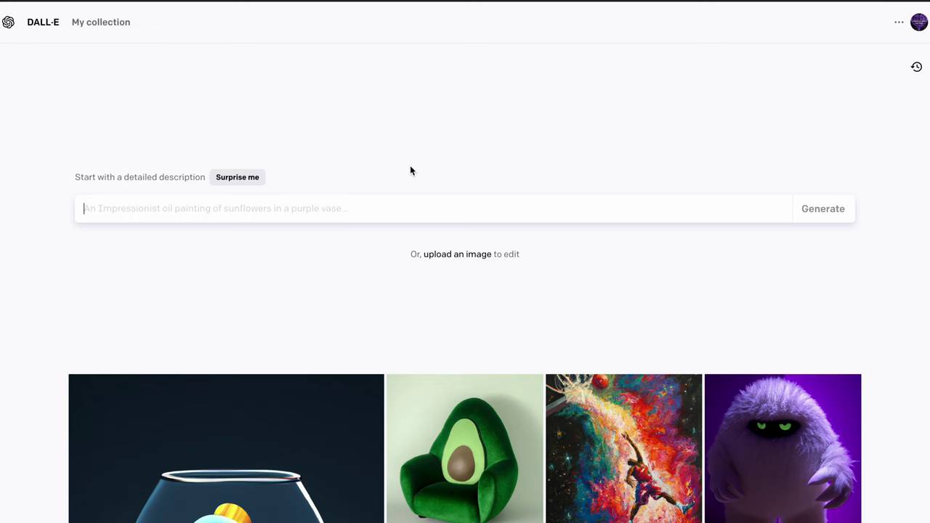
text(a p)
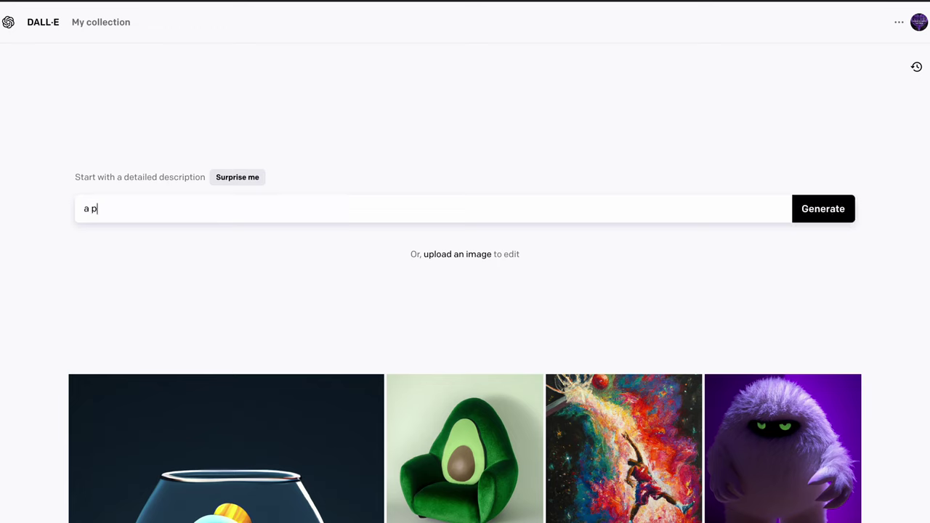
text(icture of a couple walking aw)
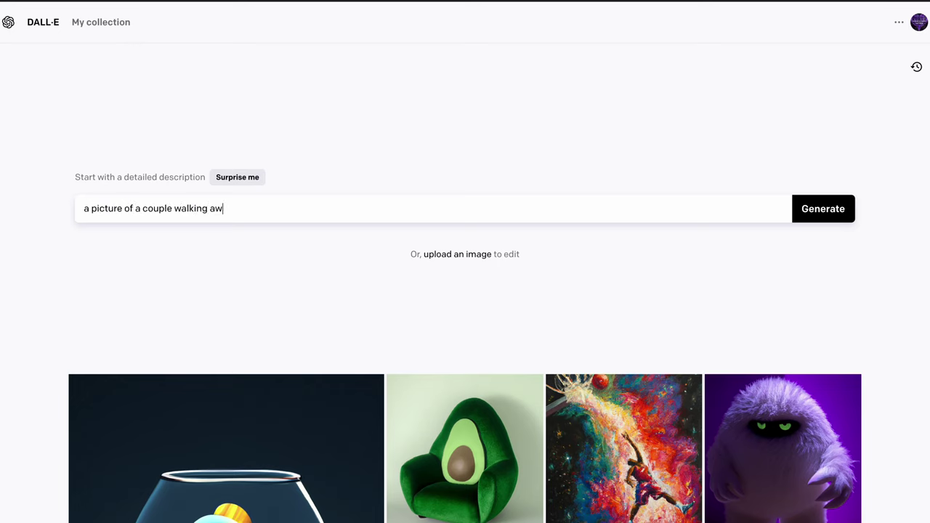
text(ay from another on fire with their)
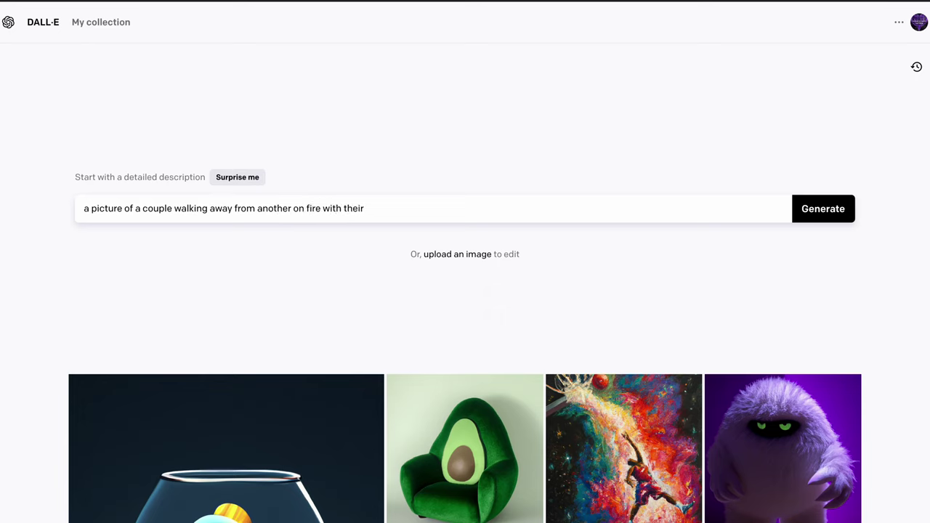
text( hands)
text(almost touching)
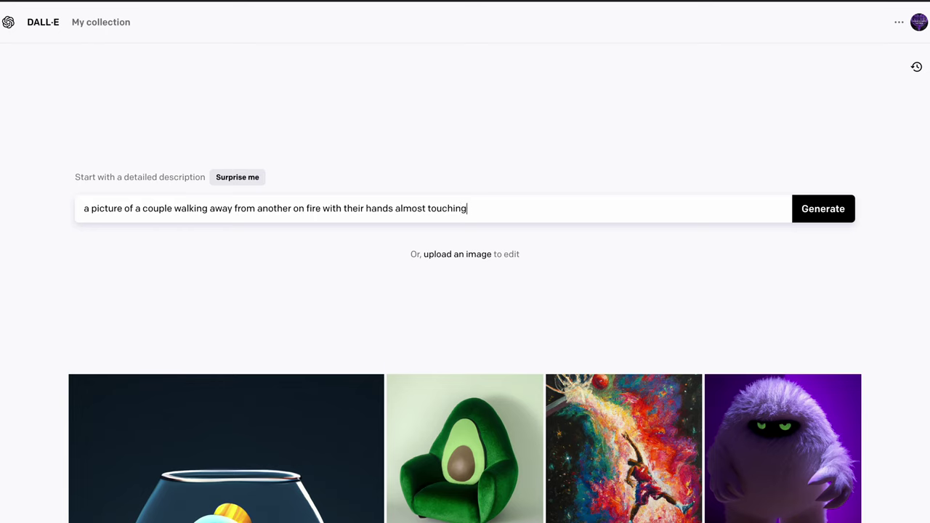
text( in 2d)
text(illustration)
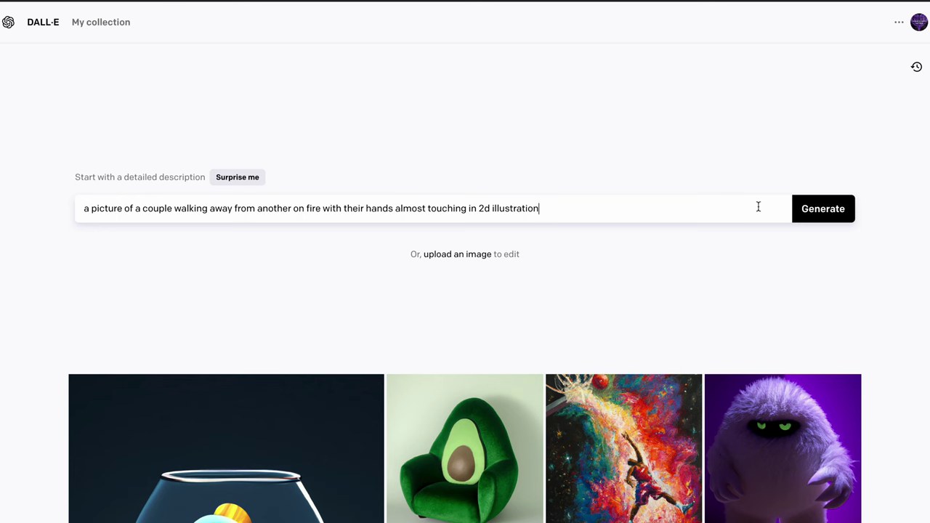
click(830, 211)
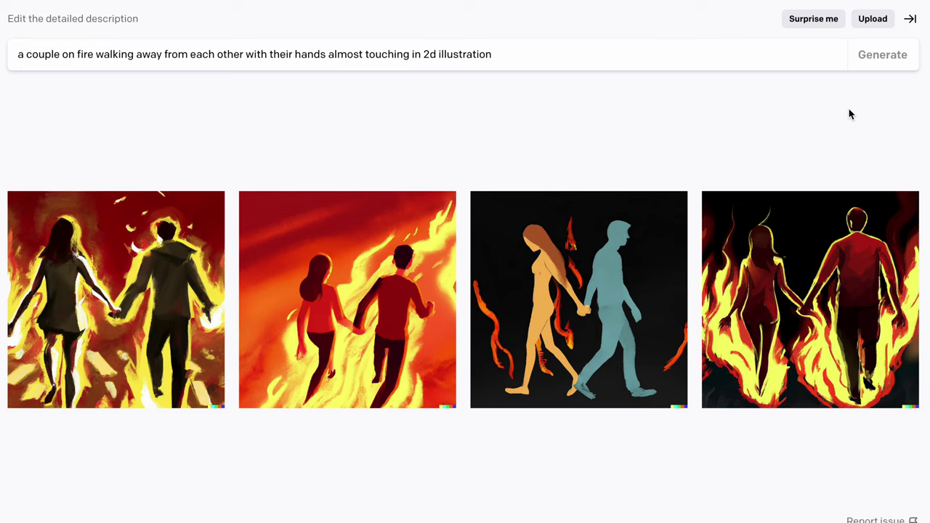
Open the orange woman and blue man image on black background, save it to the collection and download it
click(631, 272)
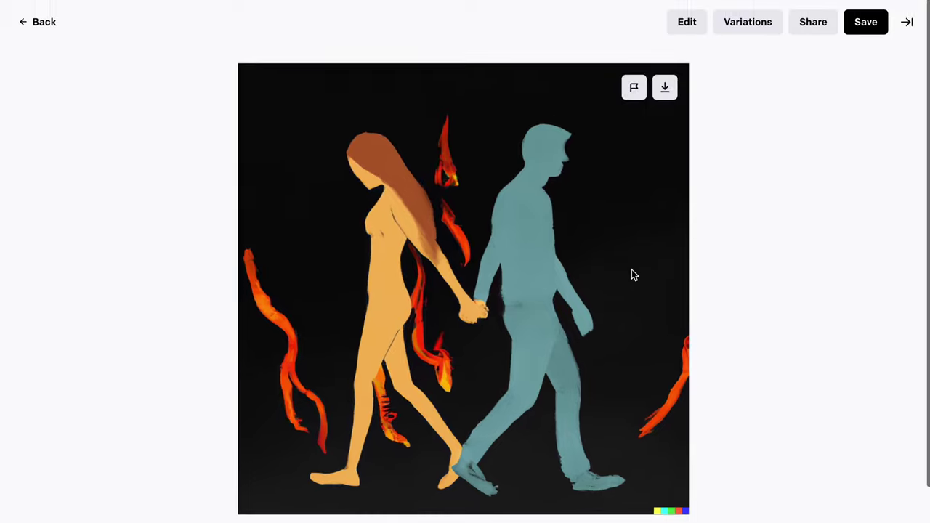
click(849, 26)
click(663, 90)
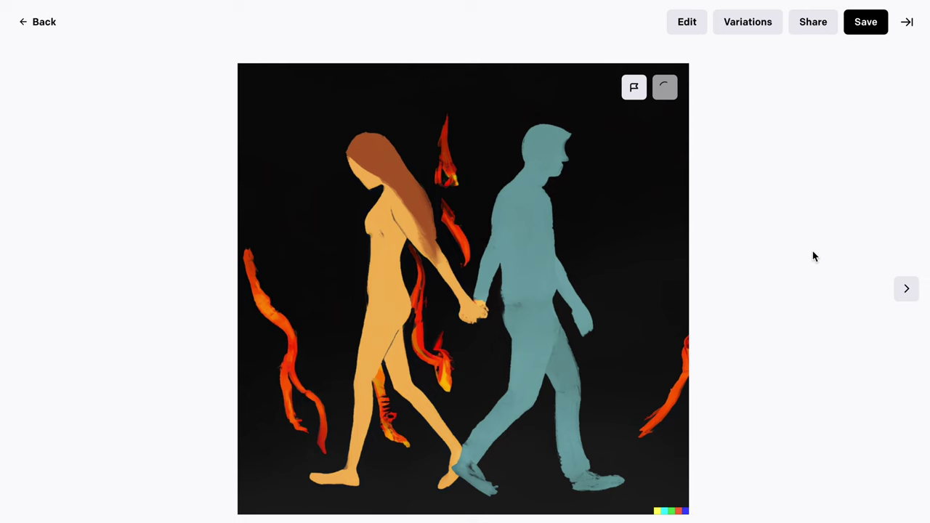
Return to the results, open the red-clothed couple against the orange-red sky, and save and download that image
click(29, 22)
drag(567, 65, 72, 49)
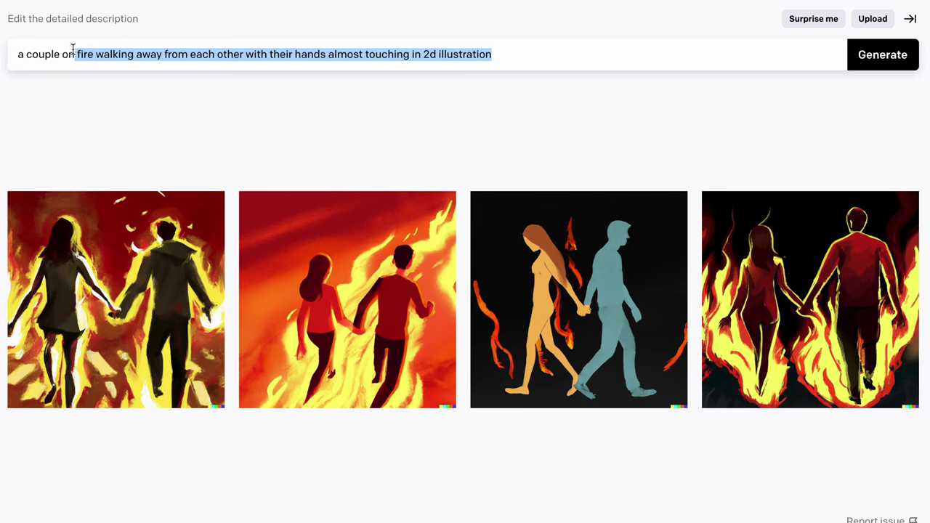
click(392, 256)
click(850, 22)
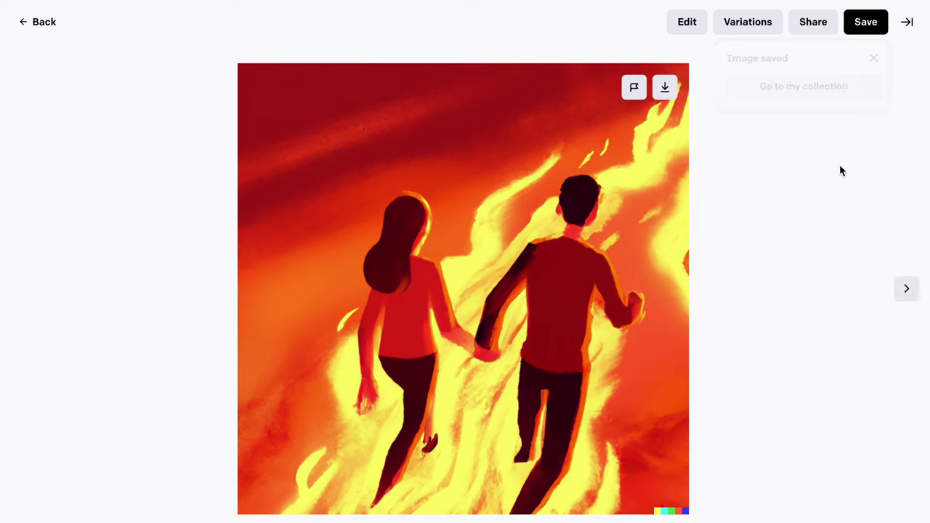
click(667, 90)
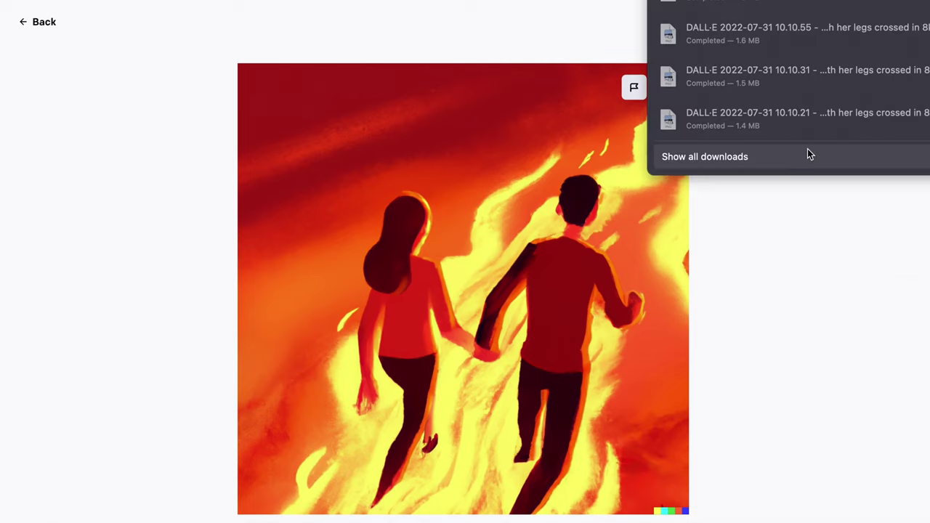
click(132, 76)
Go back and try to generate images from the new prompt "A cybernetic bengal cat shooting lasers out if its eyes"
click(30, 24)
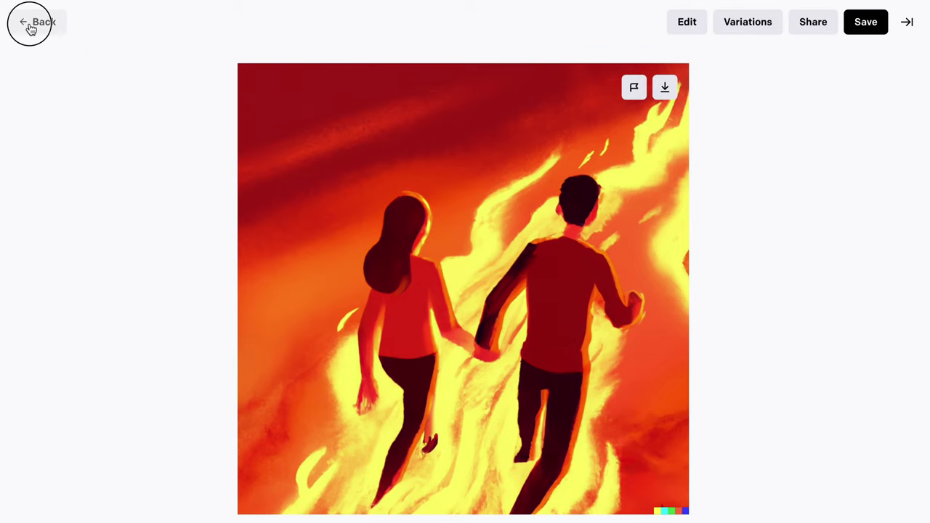
triple_click(561, 57)
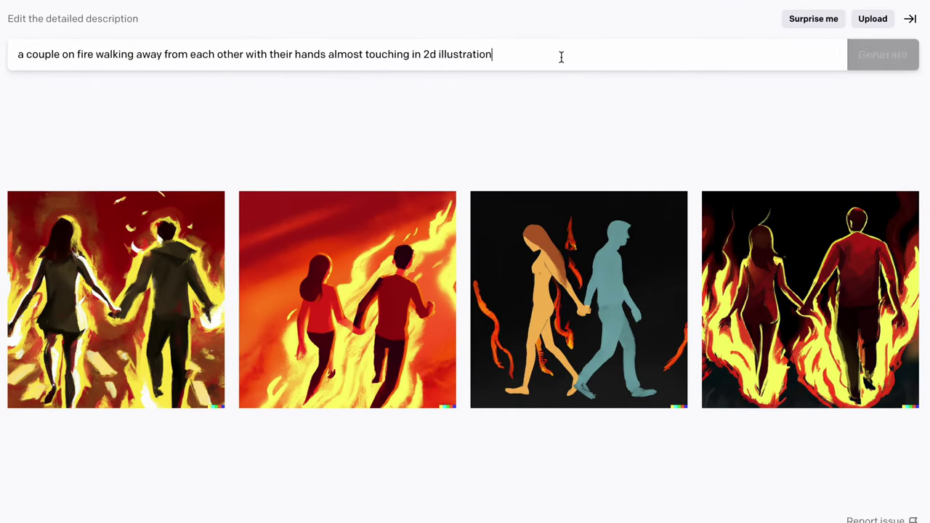
text(a)
key(BackSpace)
text(A cyberne)
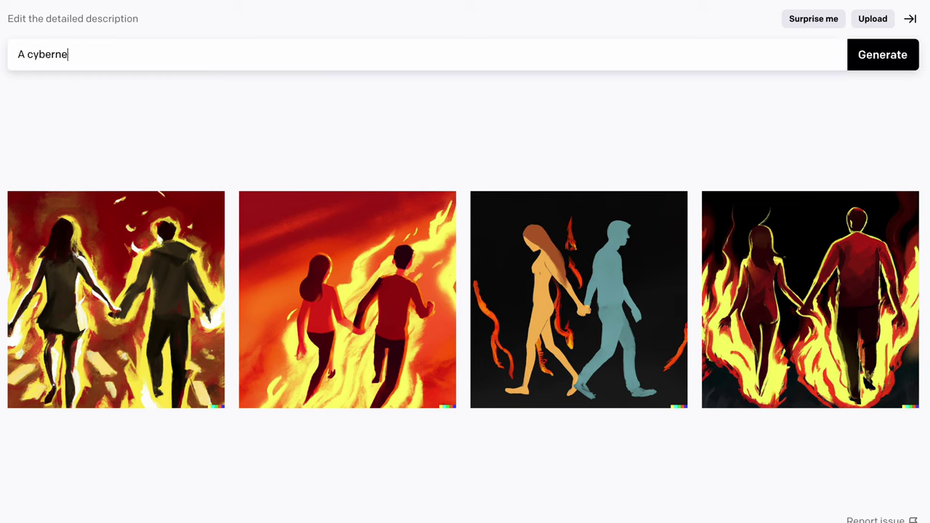
text(tic bengal cat shooting lase)
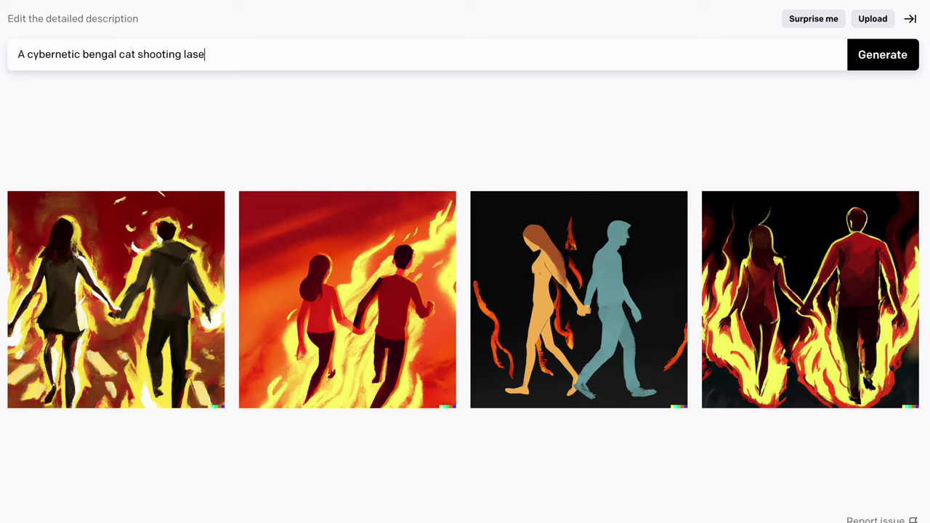
text(rs out if its eyes)
click(882, 55)
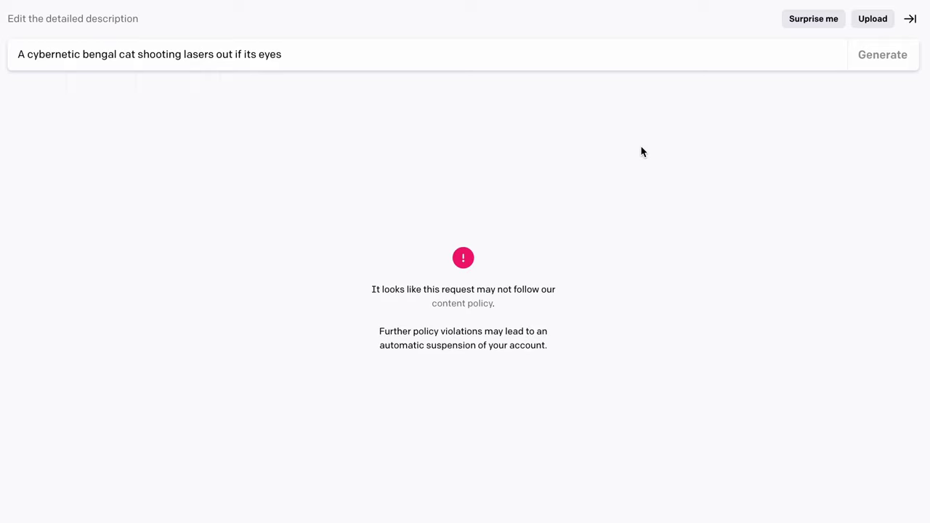
Reword the prompt to "A cybernetic bengal cat with lasers coming out if its eyes" and generate images from it
click(466, 303)
double_click(164, 57)
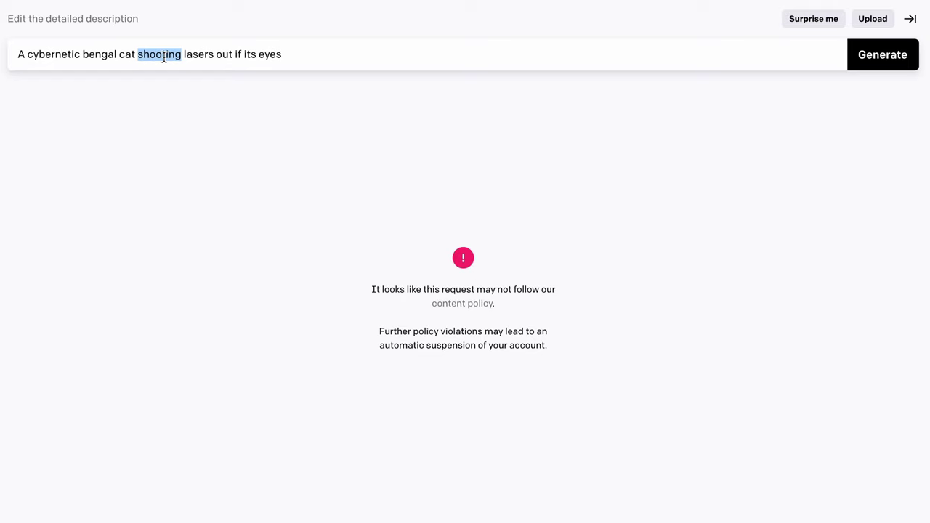
text(with lasers )
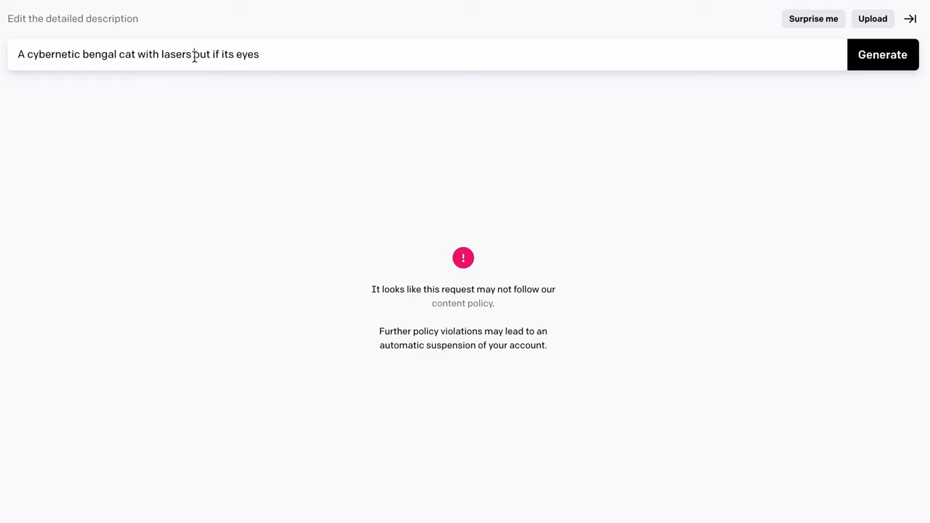
text(coming)
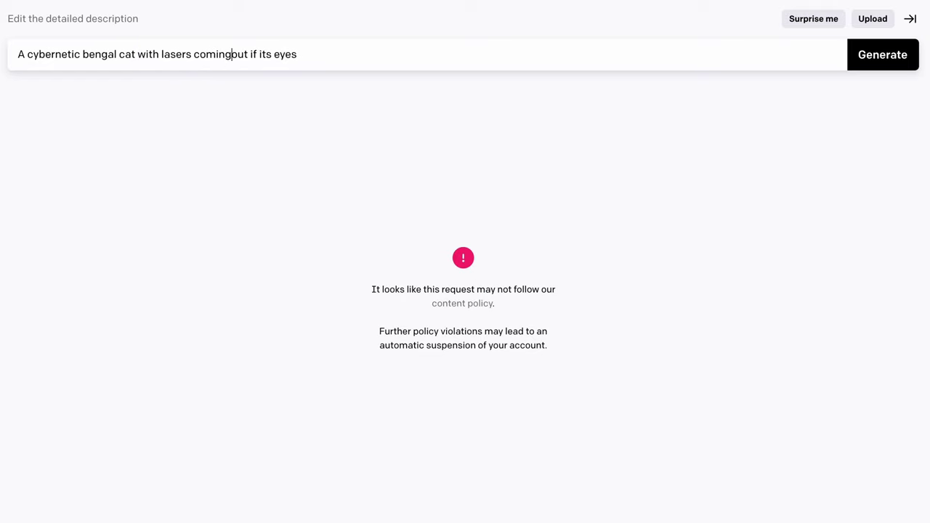
key(Return)
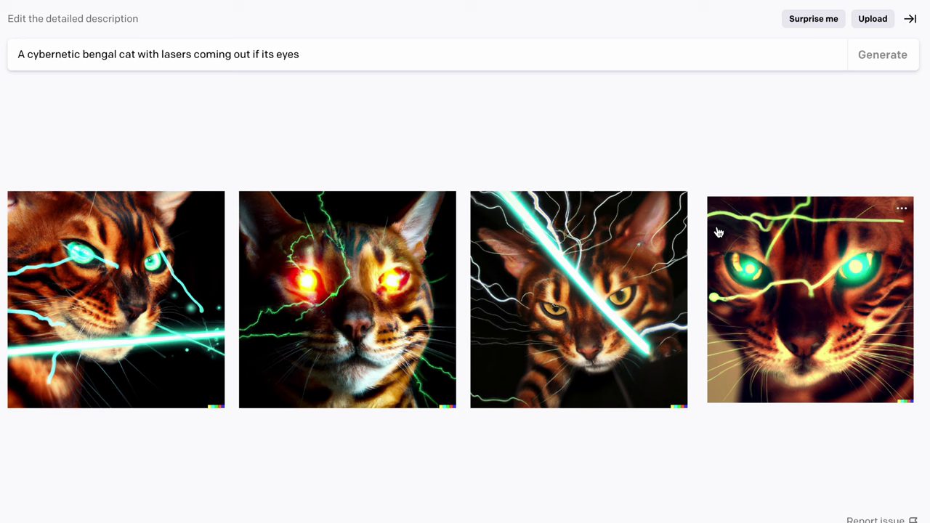
Open the bengal cat image with glowing red and yellow eyes and download it
click(358, 292)
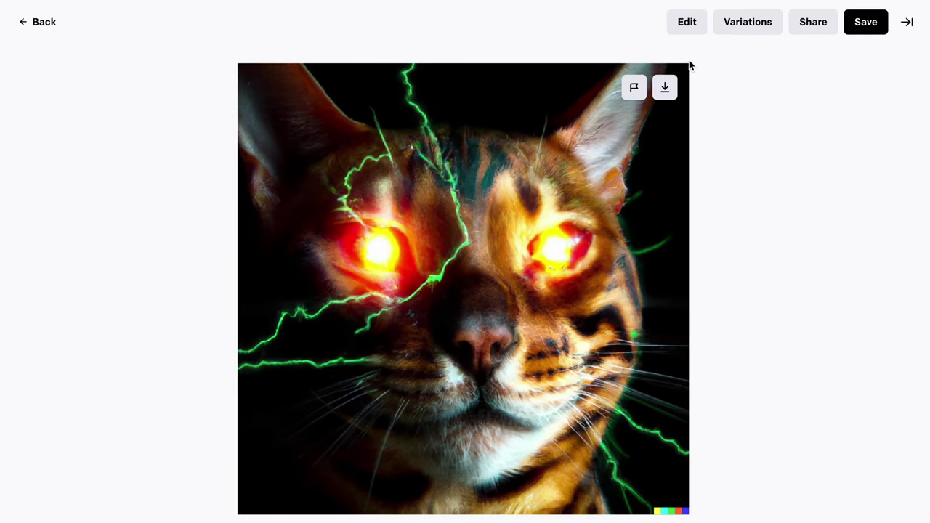
click(663, 92)
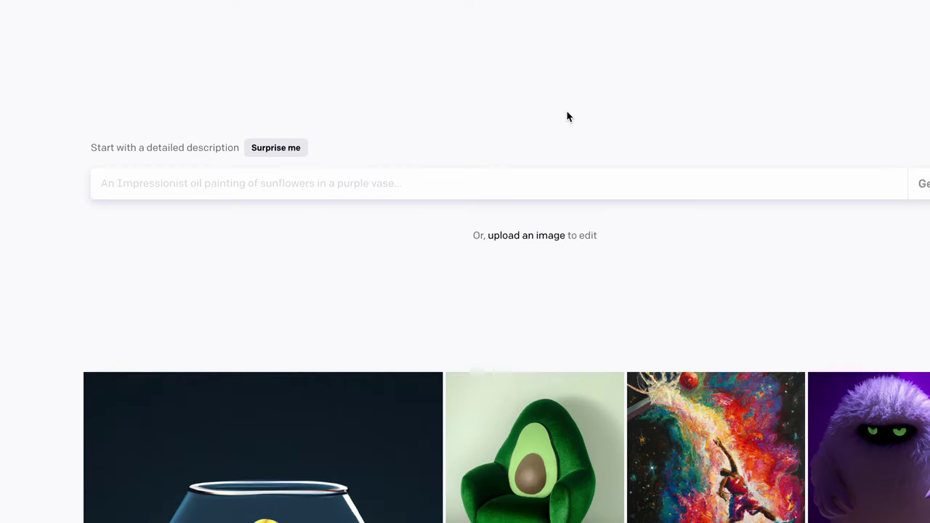
Generate images from the prompt "Purple dragon flying above an ice cave in 8k" and open the first result
text(a P)
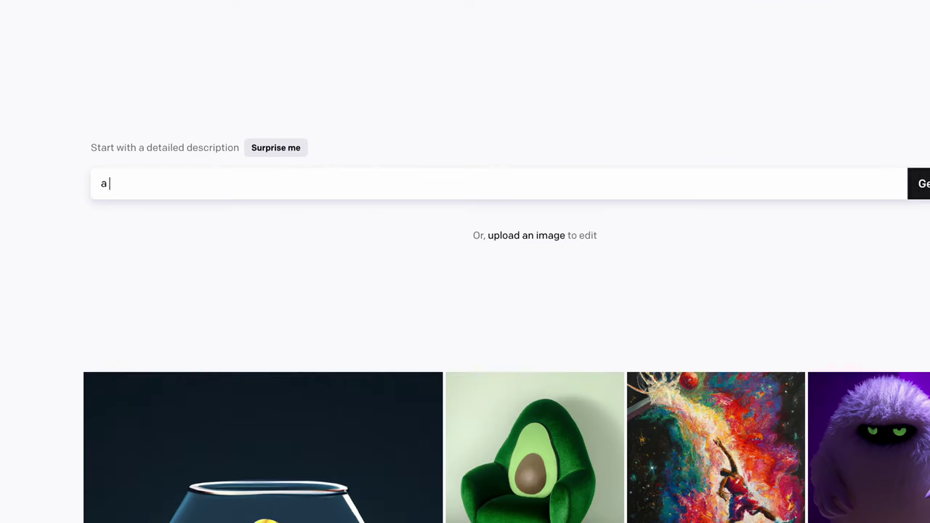
key(BackSpace)
key(BackSpace)
key(BackSpace)
text(P)
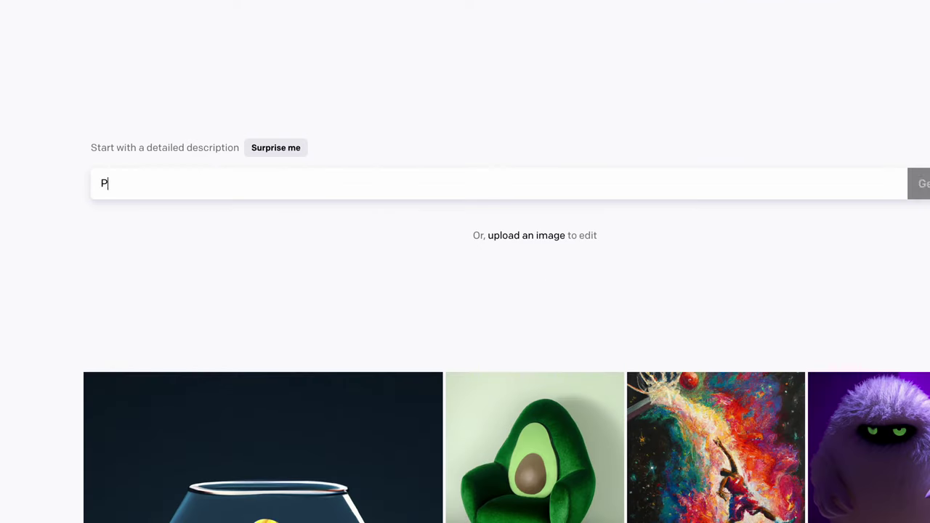
text(urple dragon )
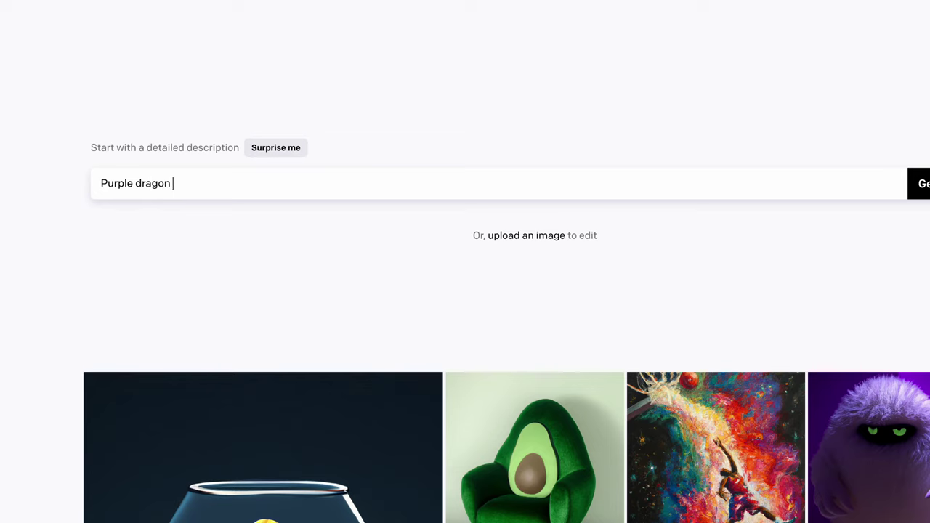
text(flying above in)
key(BackSpace)
key(BackSpace)
text(an ice)
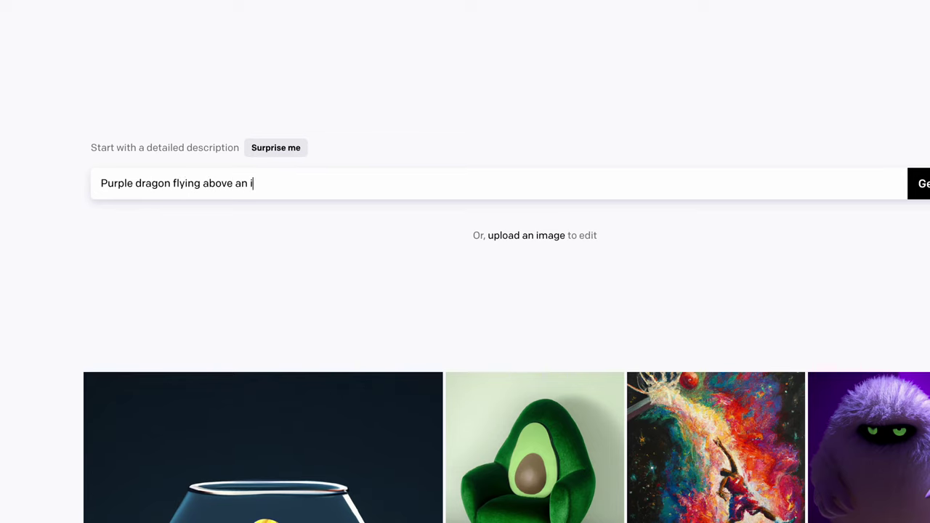
text( cave in 8k)
key(Return)
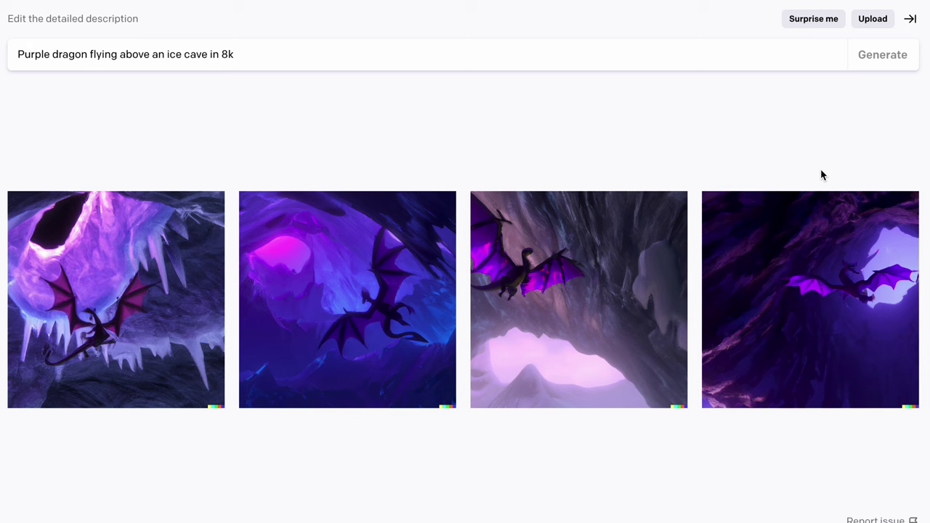
click(186, 277)
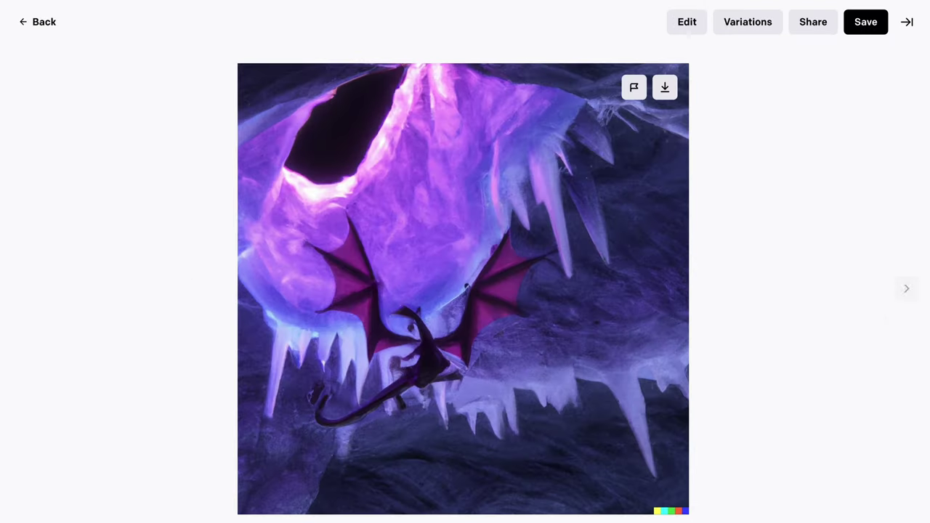
Save the opened purple dragon image to the collection, download it, and return to the generated results
click(865, 23)
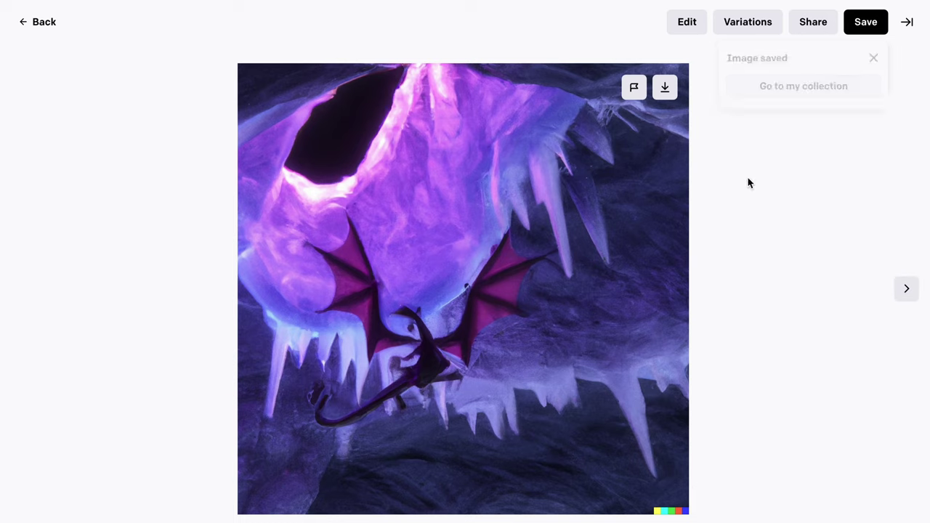
click(667, 94)
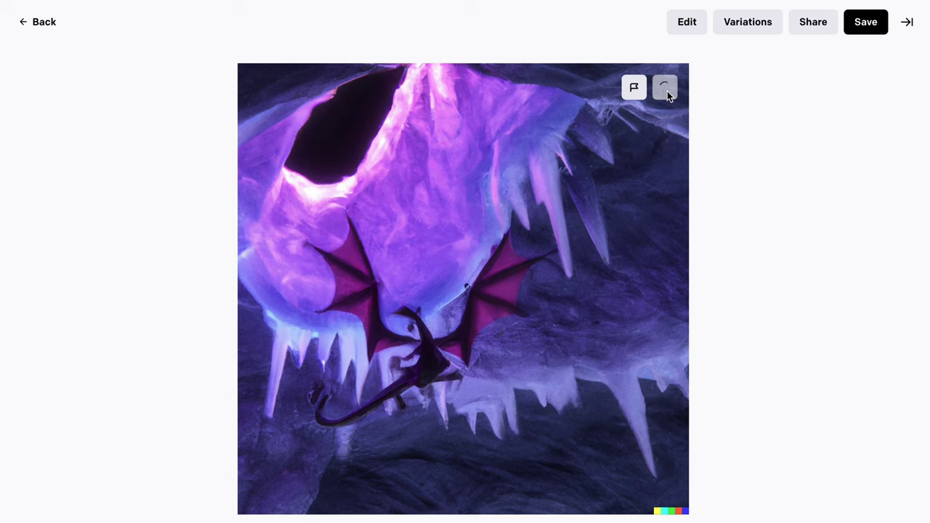
click(129, 149)
click(24, 19)
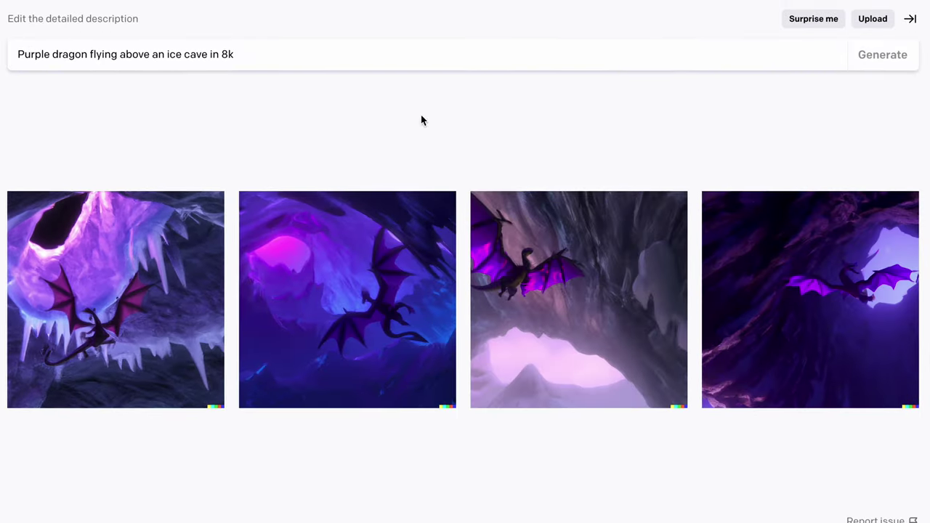
Open the second dragon image, the one with the glowing pink cave opening, save it to the collection and download it
click(365, 318)
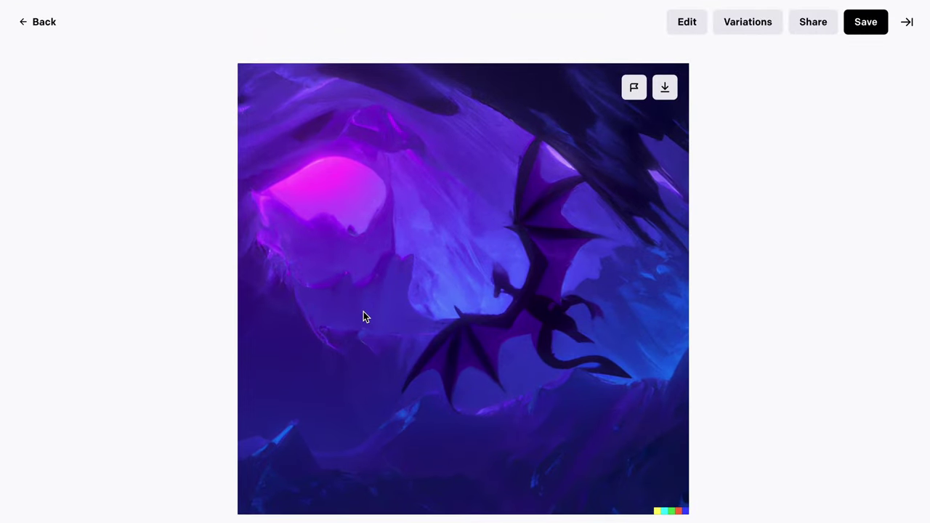
click(874, 31)
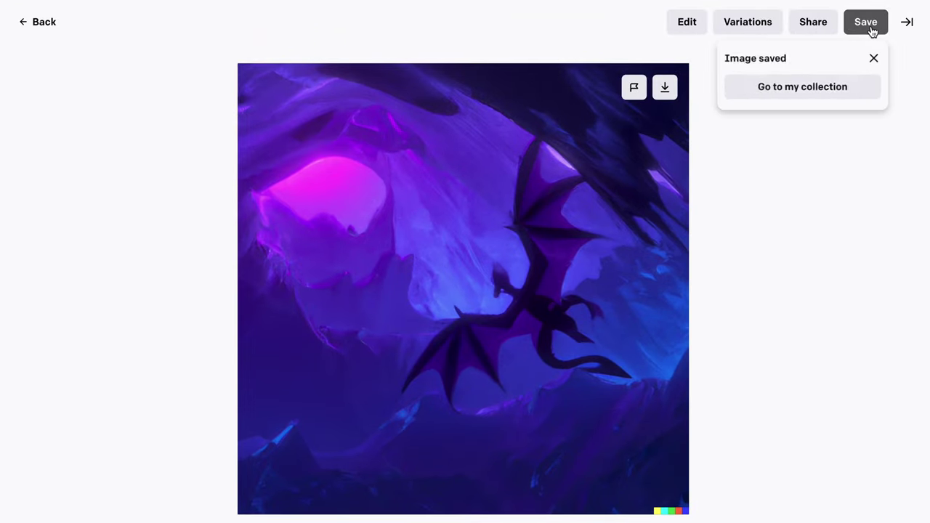
click(653, 98)
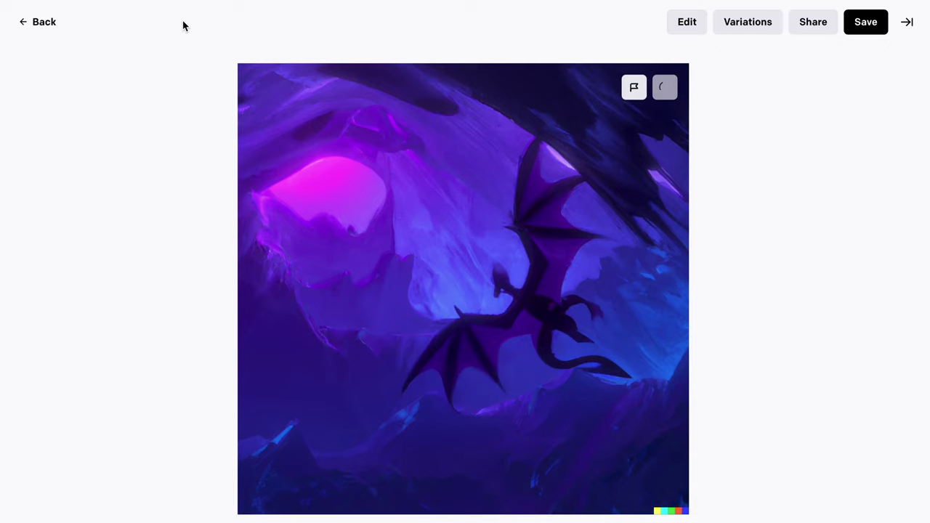